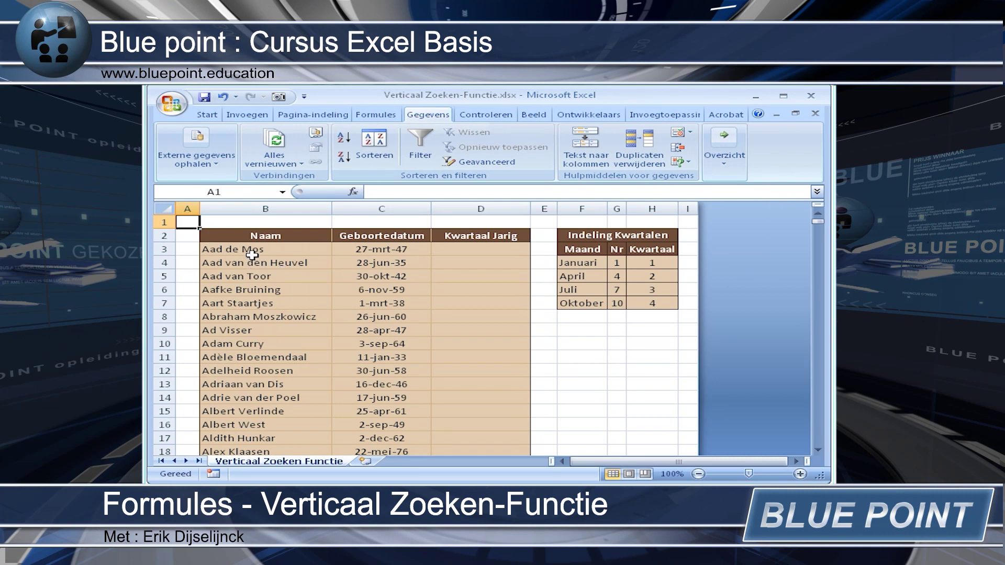
Select the names in column B, the birth dates in column C, then cell D3
drag(251, 250, 262, 385)
drag(378, 250, 384, 369)
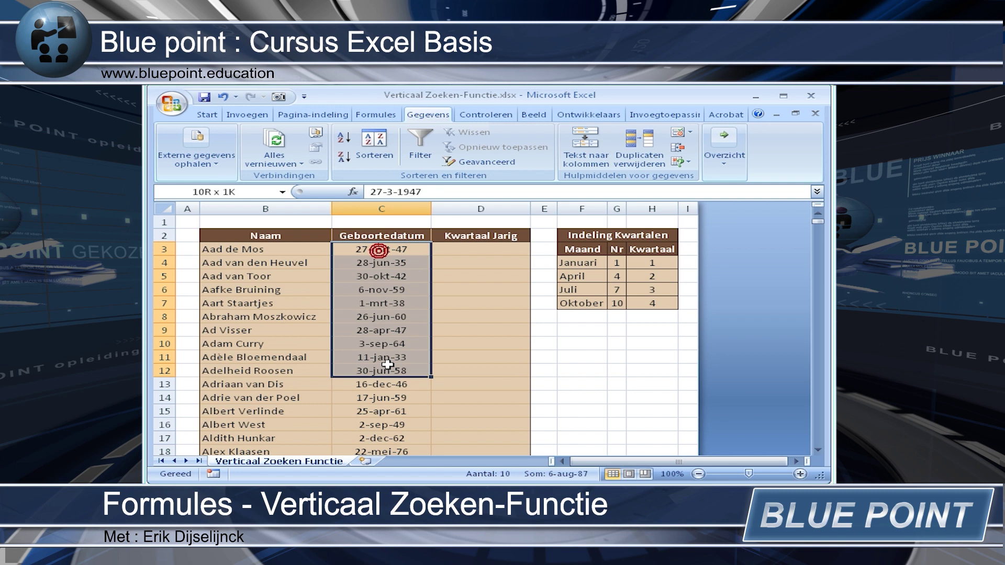
click(482, 250)
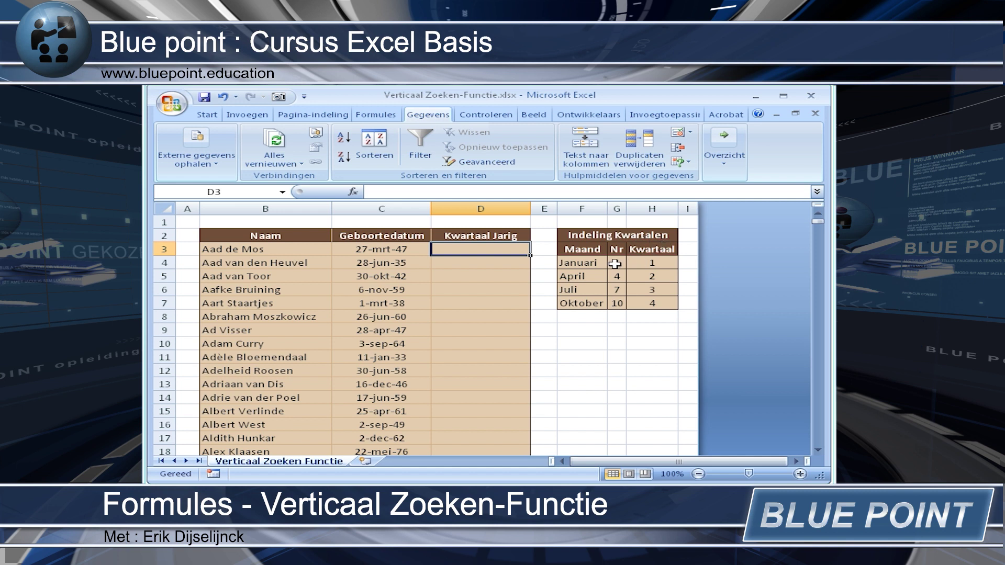
Inspect the quarter table's month numbers and quarter values for Januari and April
click(570, 263)
click(658, 262)
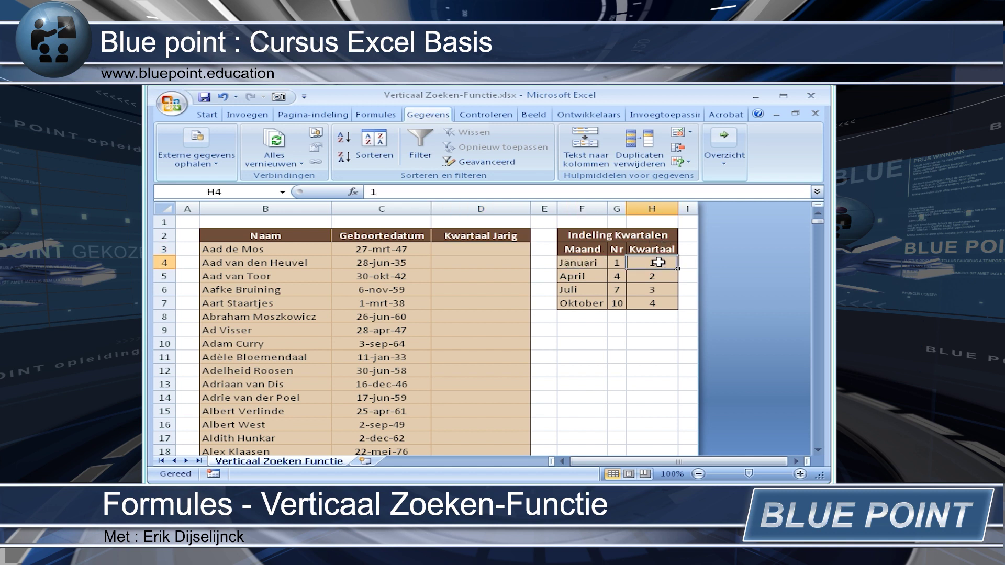
click(612, 263)
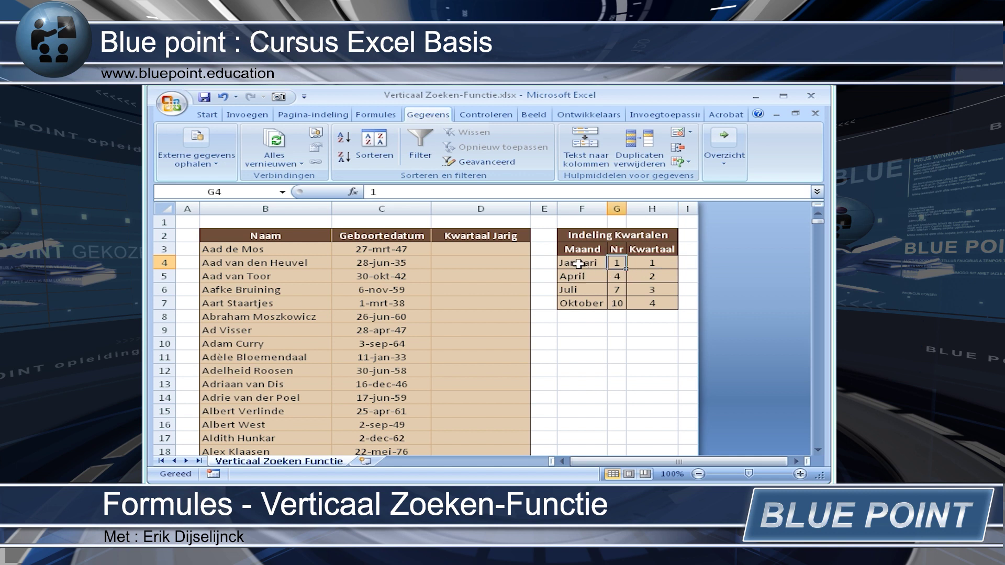
click(578, 262)
click(617, 263)
click(656, 262)
click(580, 277)
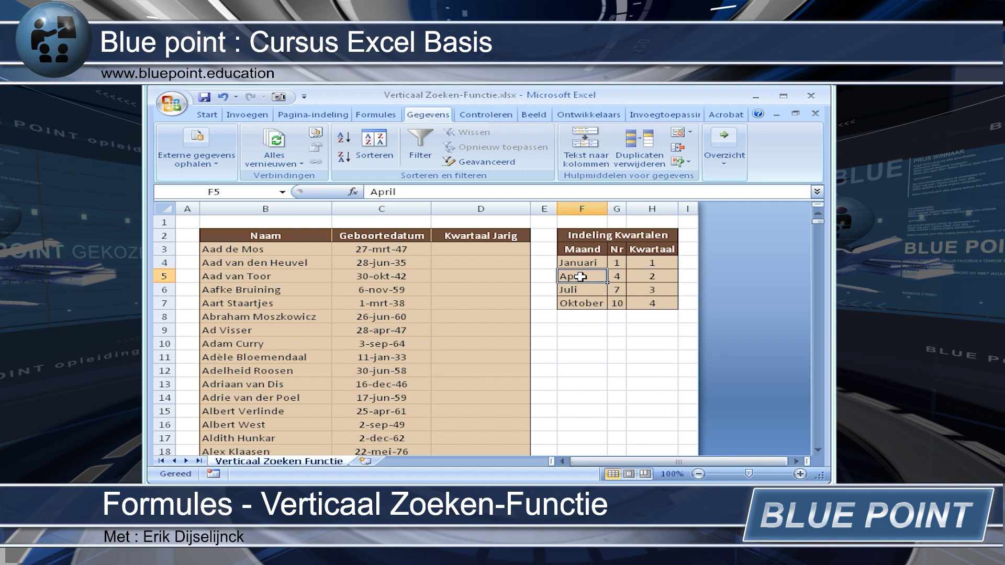
click(615, 276)
click(663, 275)
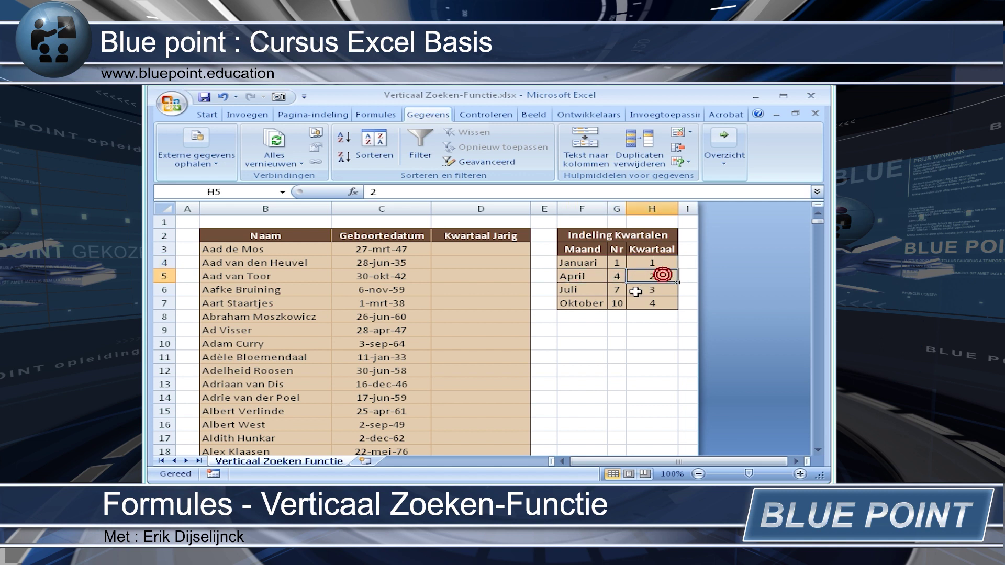
In D3 start =VERT.ZOEKEN(maand(C3) using the birth date's month as lookup value
click(454, 247)
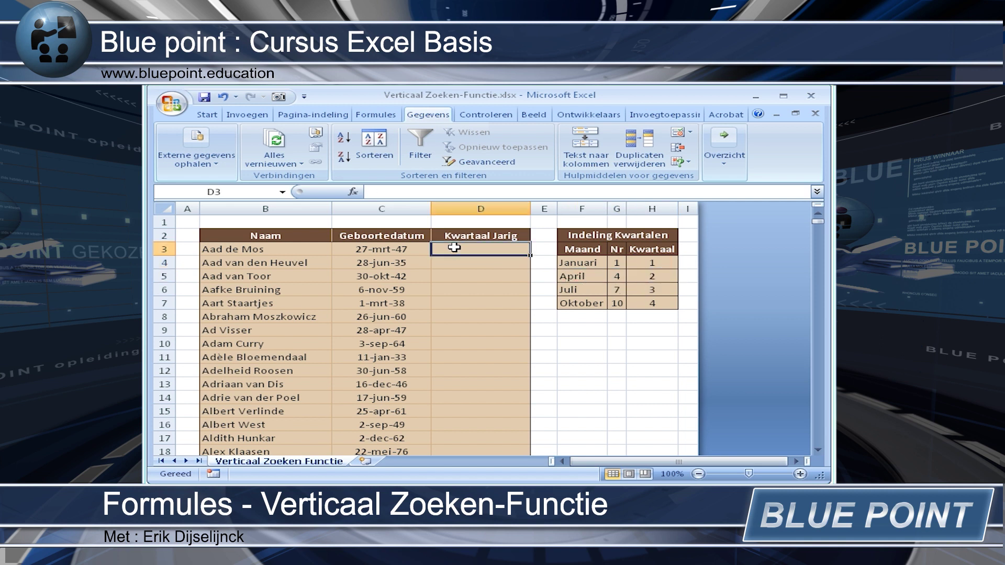
click(388, 191)
text(=vert)
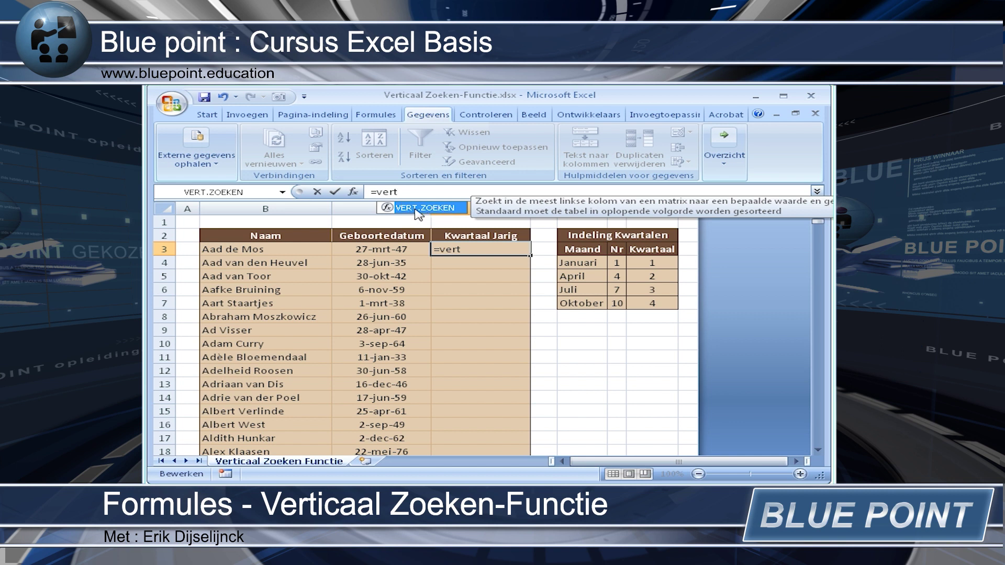
double_click(445, 208)
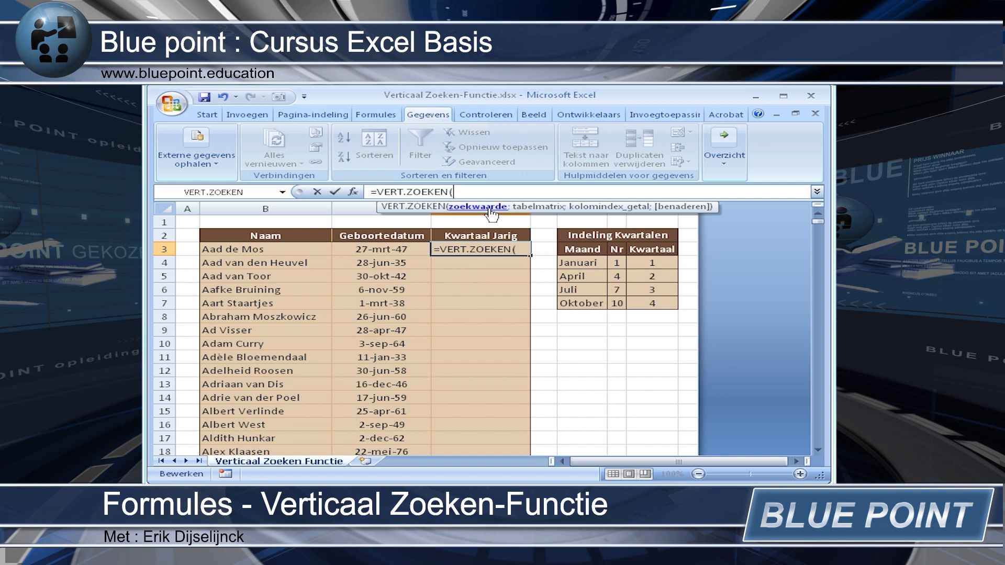
text(maa)
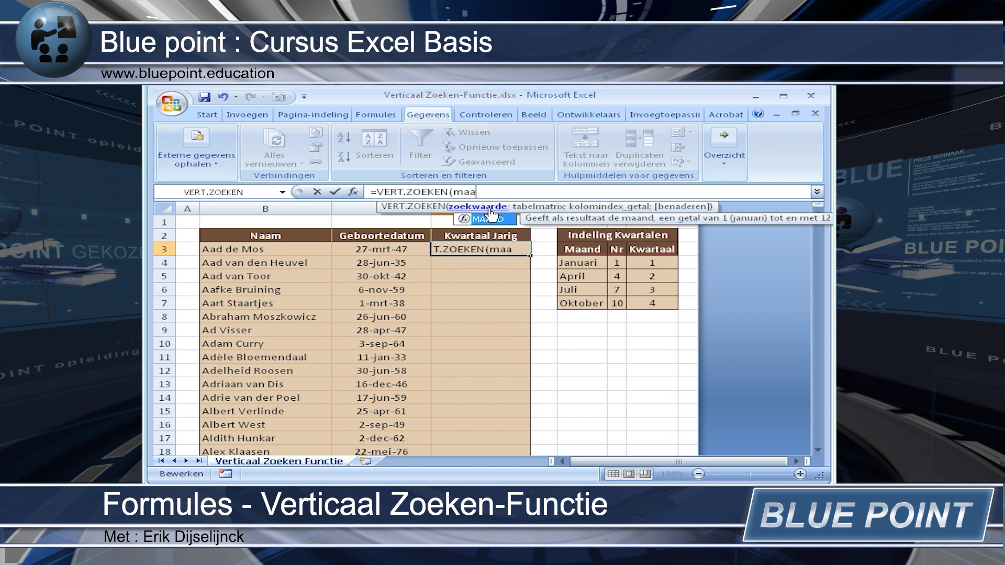
text(nd()
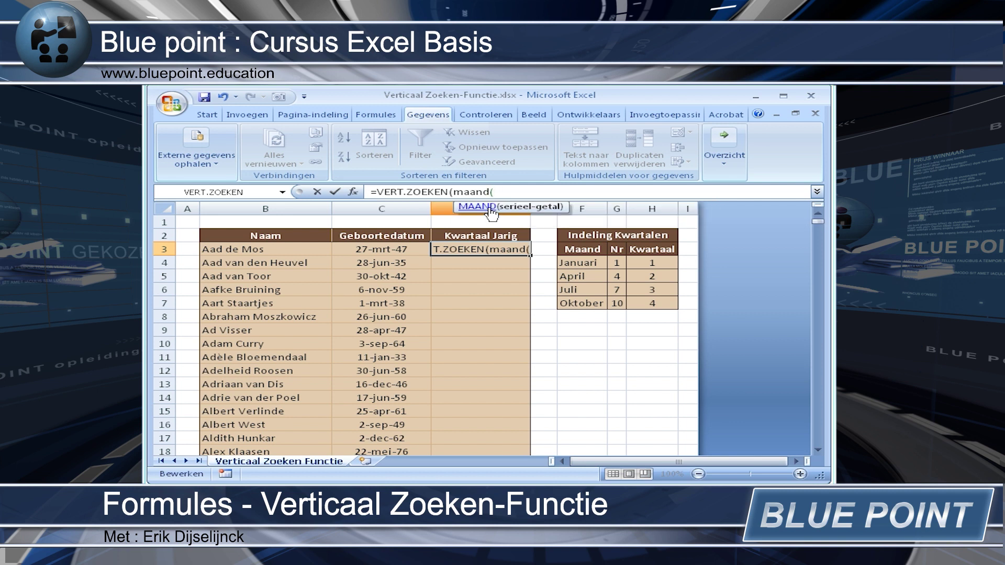
click(418, 255)
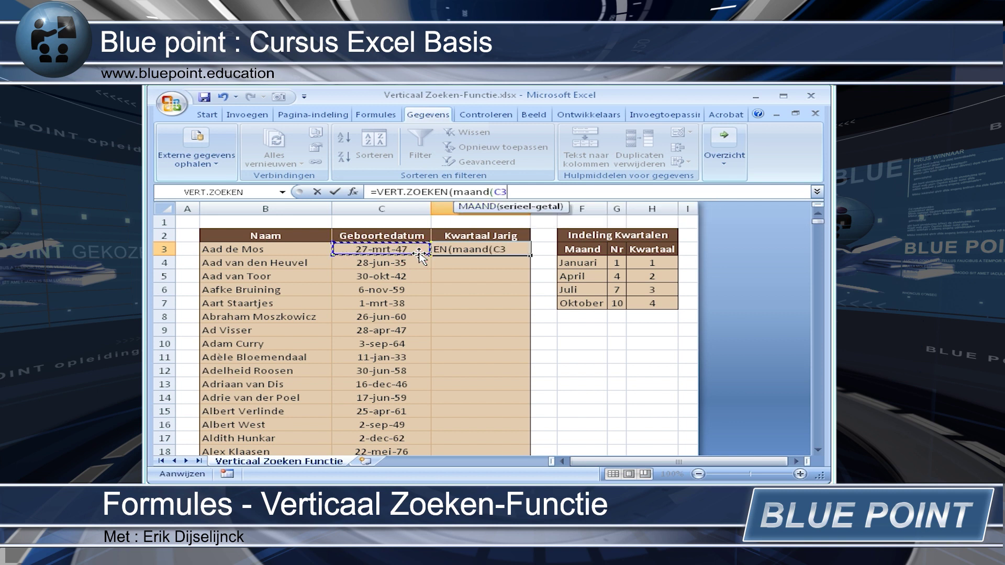
text())
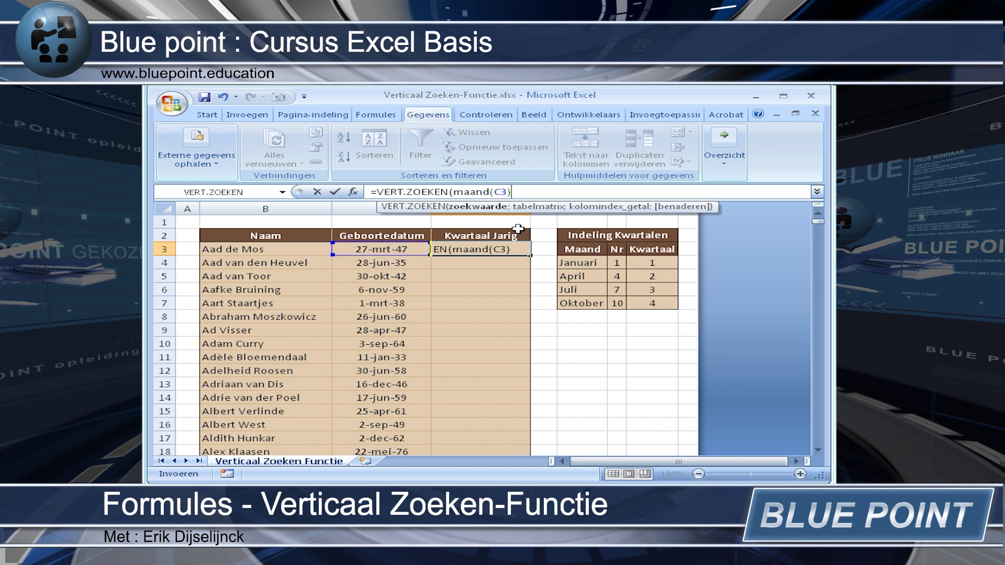
Add lookup table G4:H7 and column index 2 to D3's VERT.ZOEKEN formula
text(;)
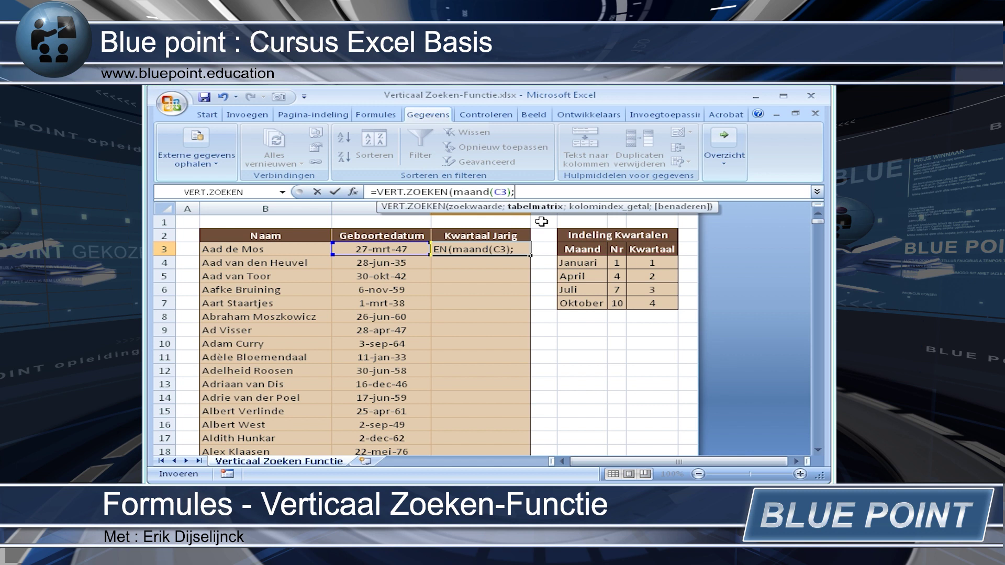
drag(617, 263, 657, 303)
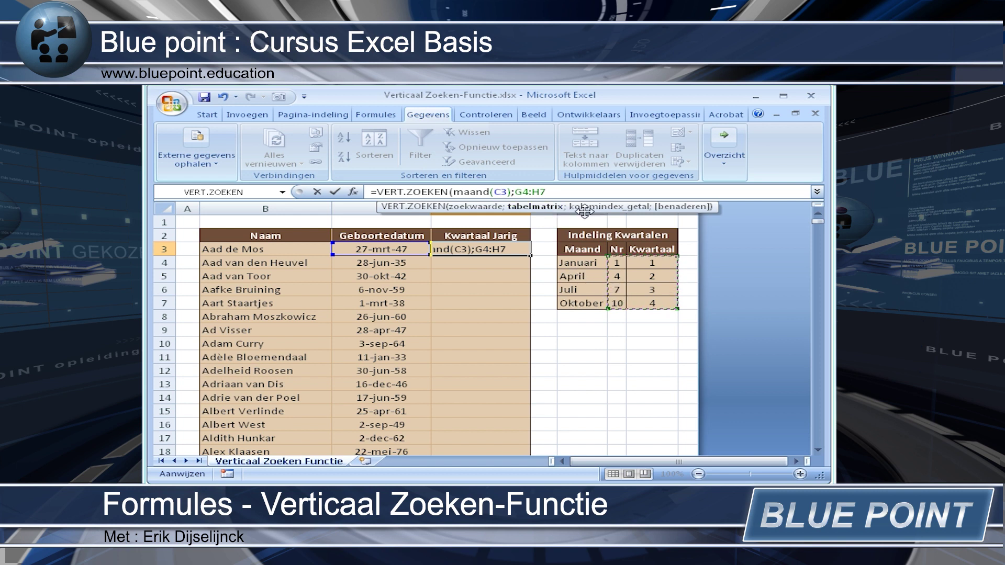
text(;2)
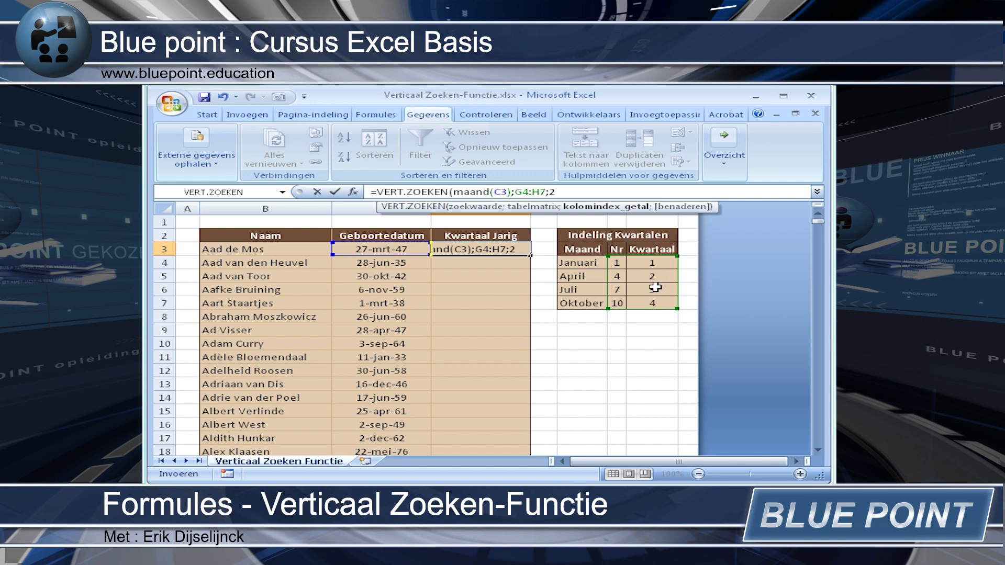
text(;)
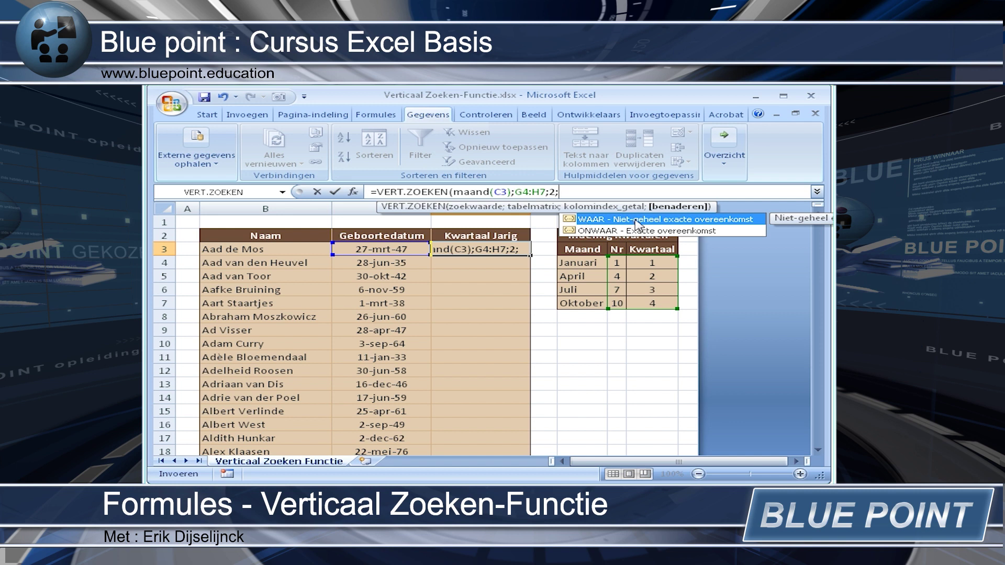
Close the formula with WAAR as match type and confirm it, returning quarter 1
click(634, 221)
double_click(635, 220)
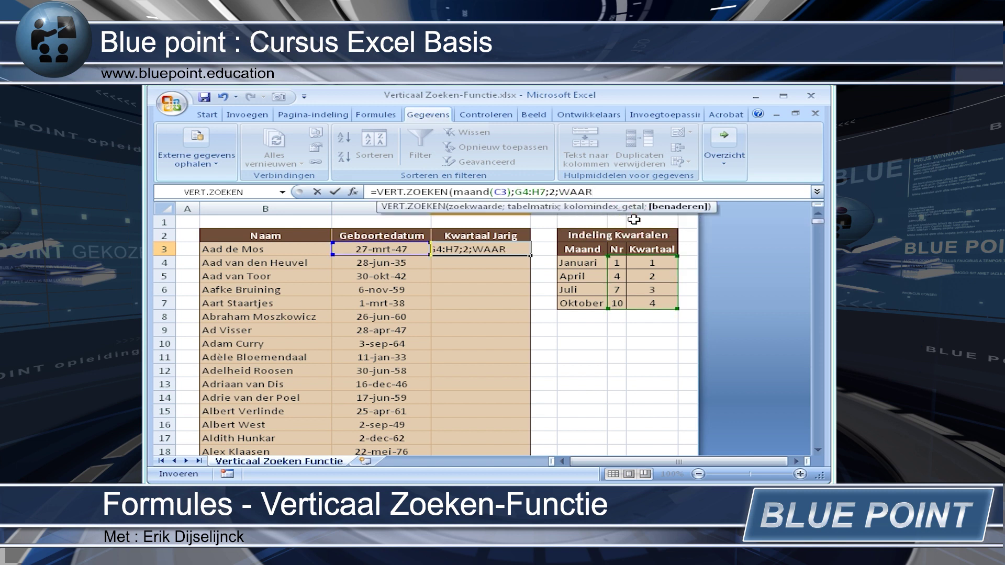
text())
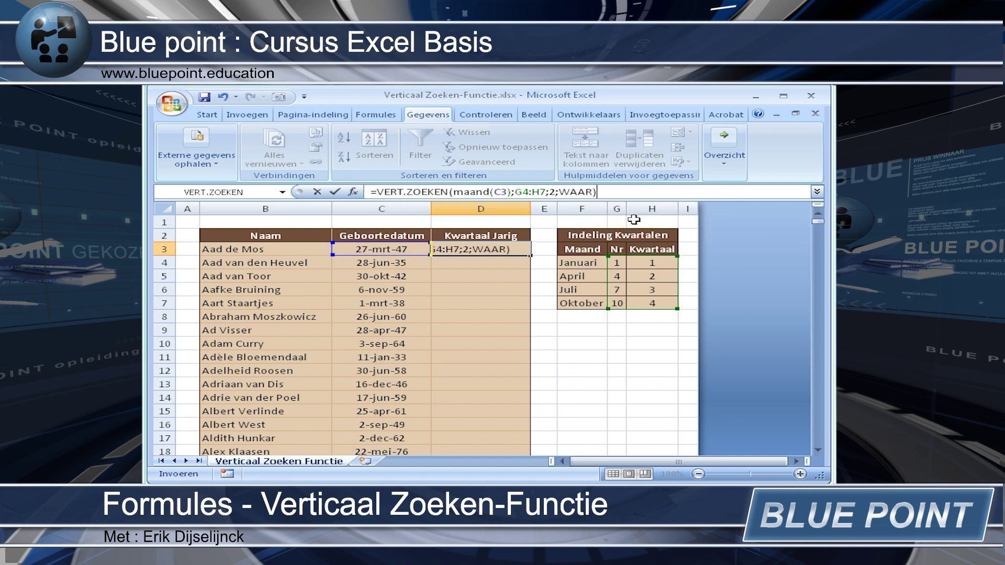
key(Return)
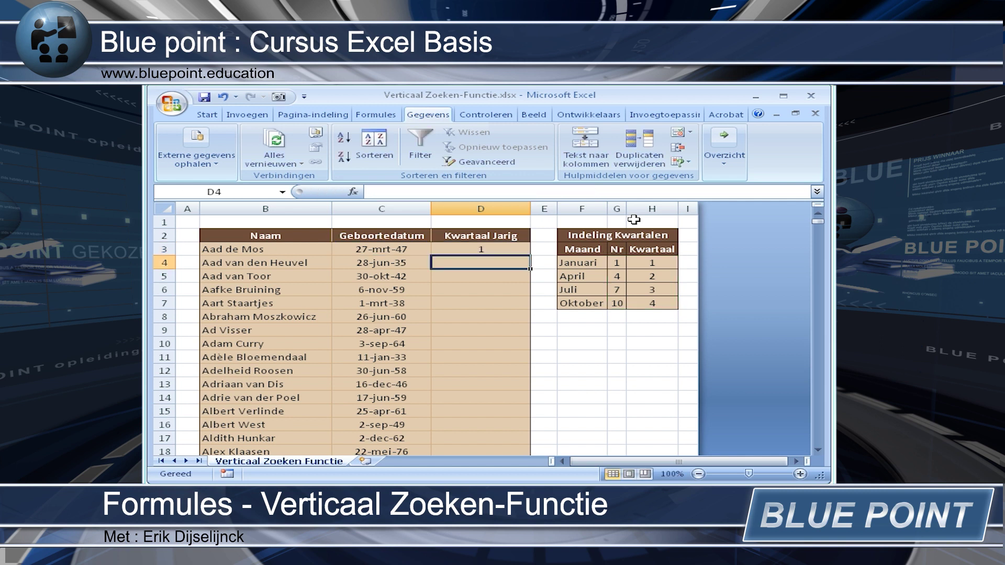
Change D3's match type to ONWAAR exact matching, which returns #N/B
click(478, 250)
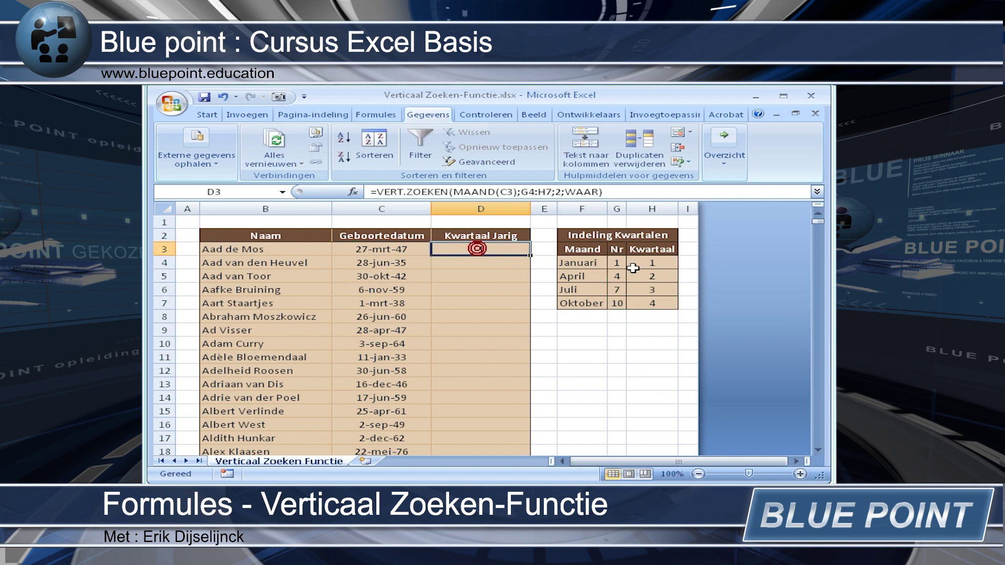
click(565, 191)
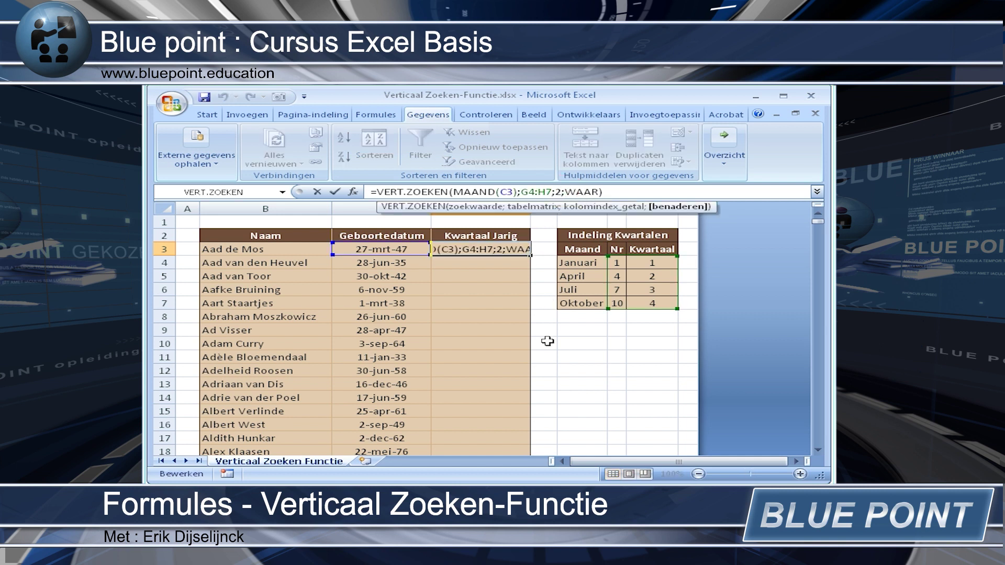
text(ON)
key(Return)
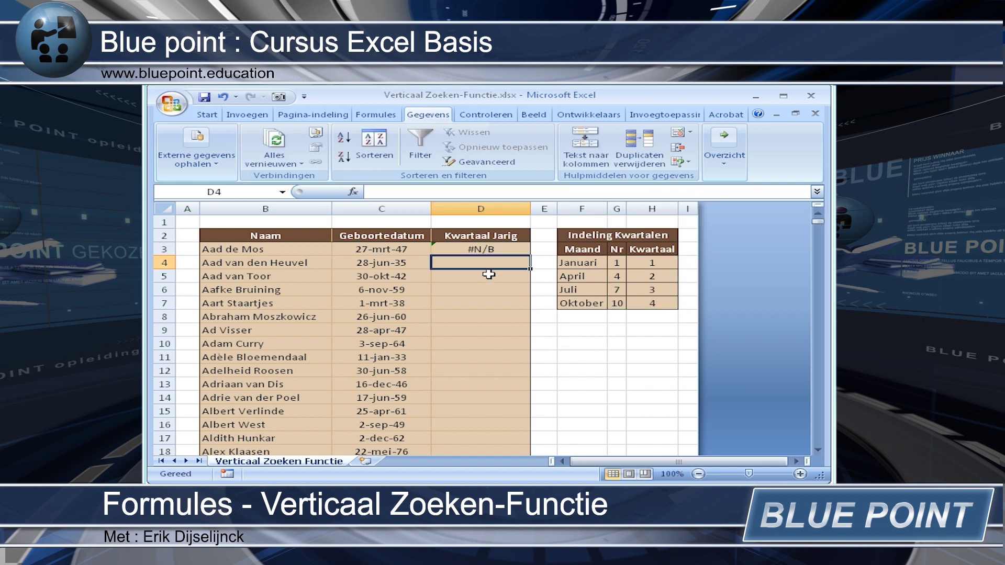
click(492, 250)
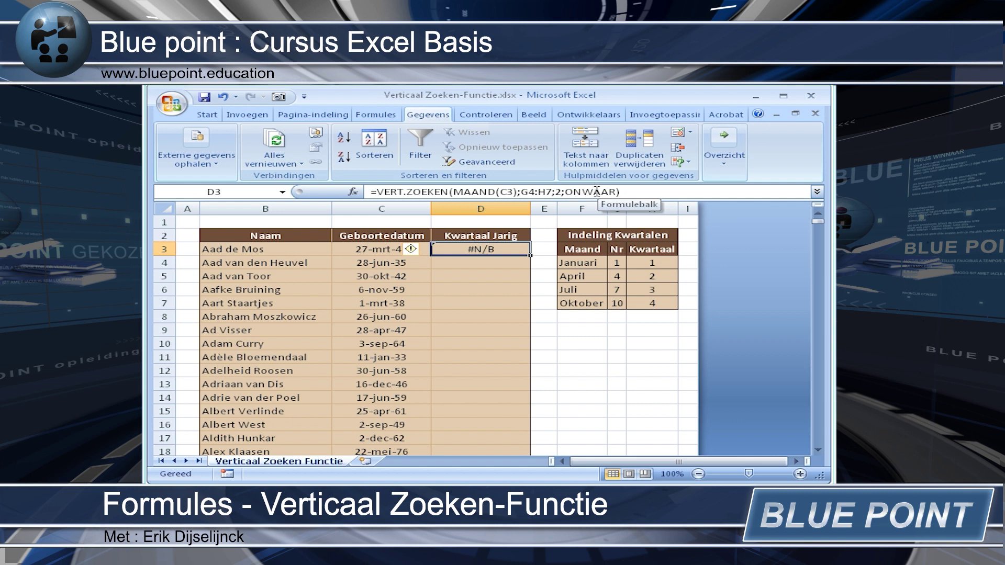
click(500, 262)
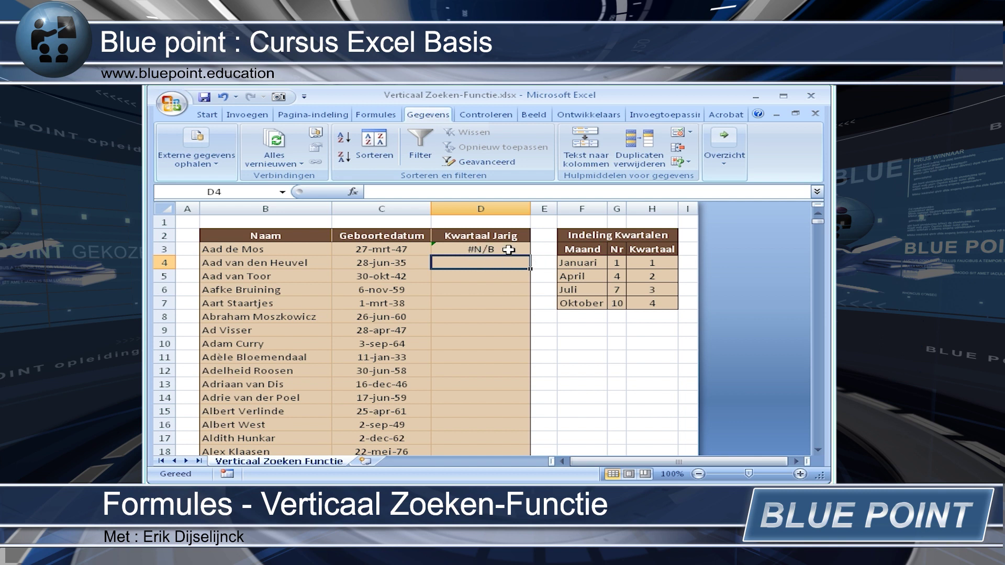
Re-edit and commit D3's lookup formula so it shows quarter 1 again
click(487, 249)
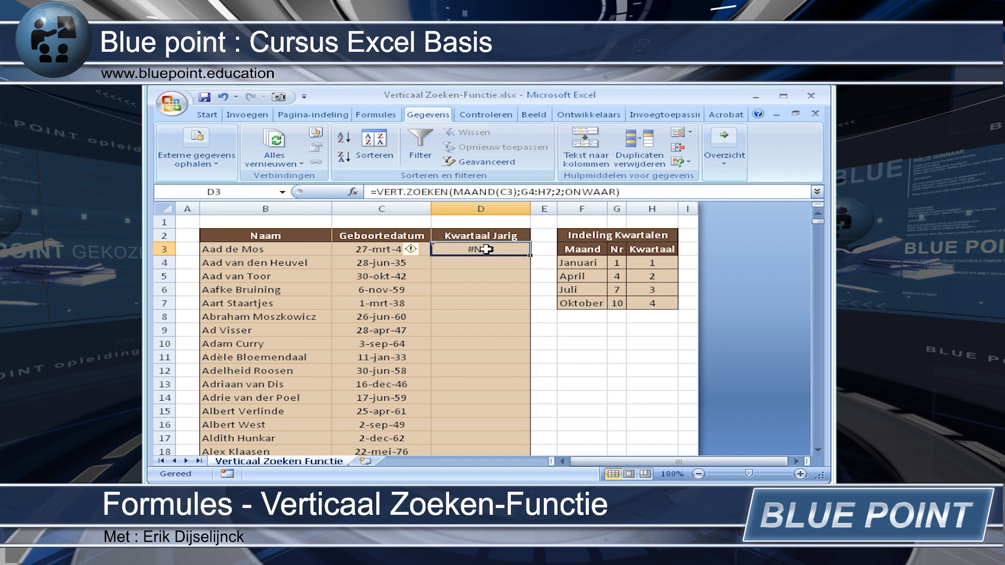
click(577, 193)
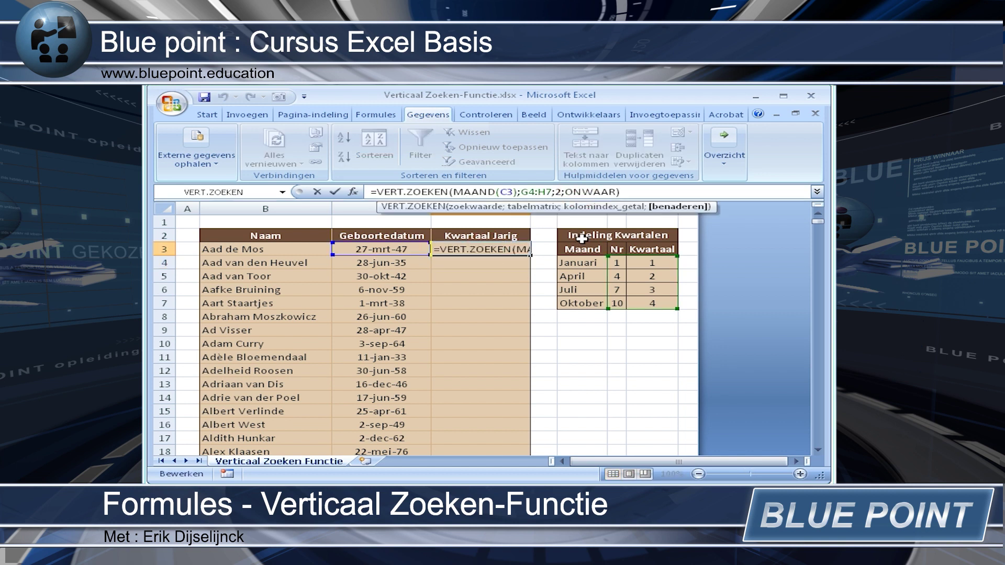
key(Return)
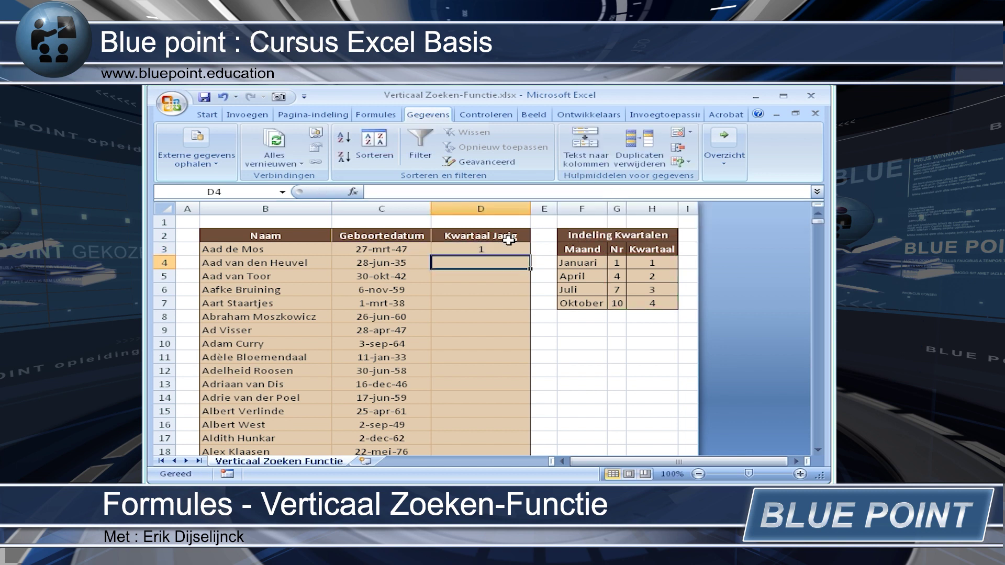
click(503, 249)
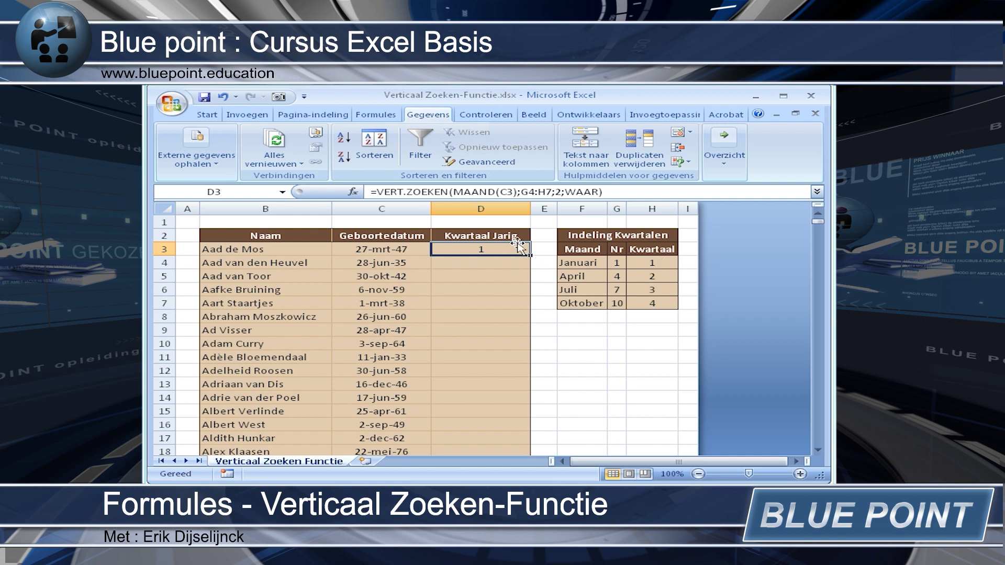
drag(530, 256, 525, 431)
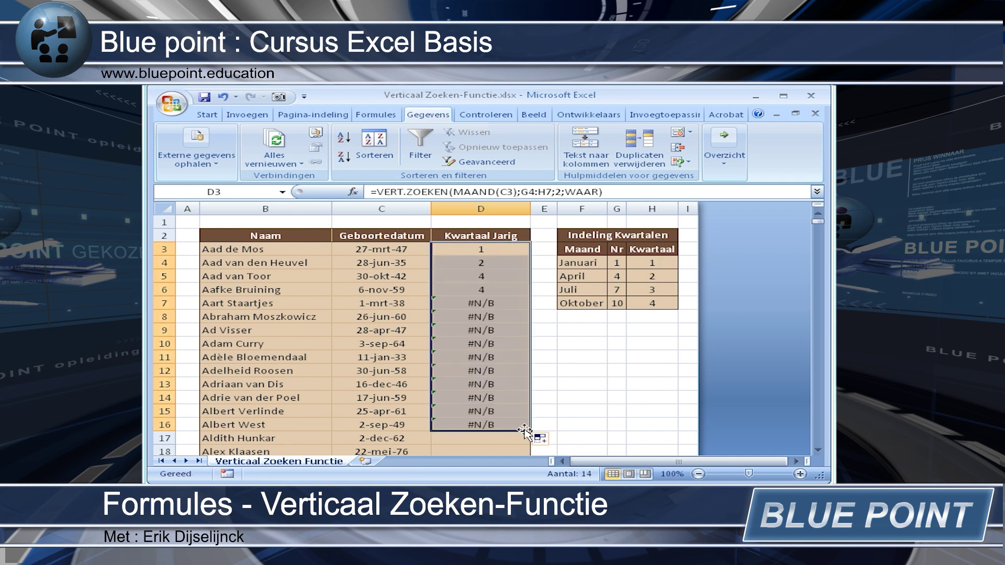
click(481, 317)
click(481, 352)
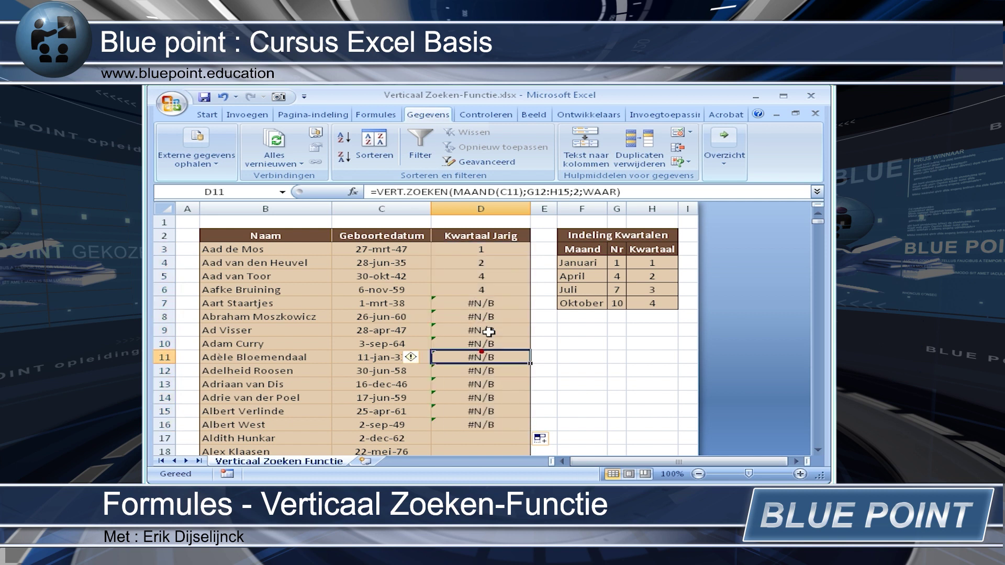
click(520, 193)
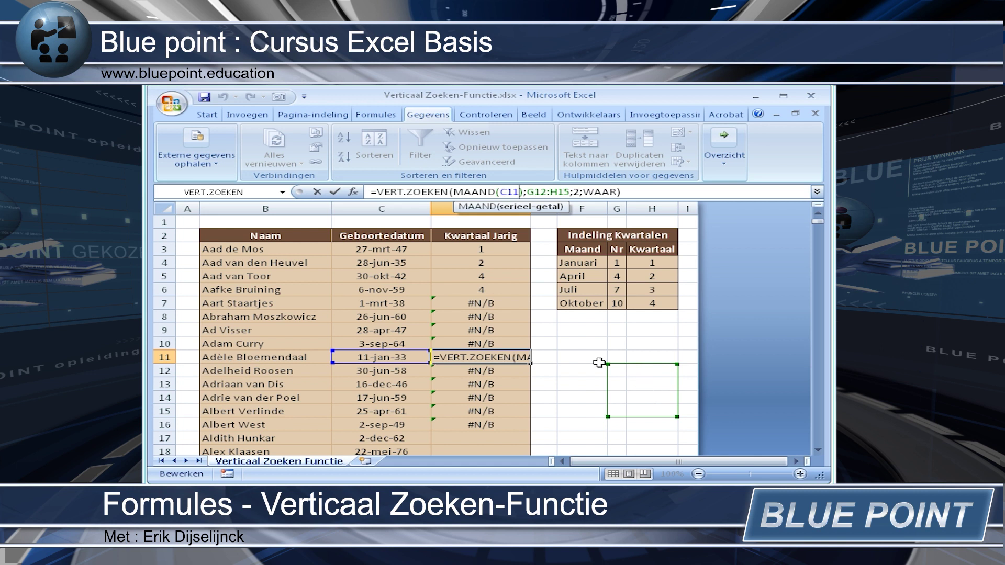
key(Escape)
drag(496, 264, 493, 425)
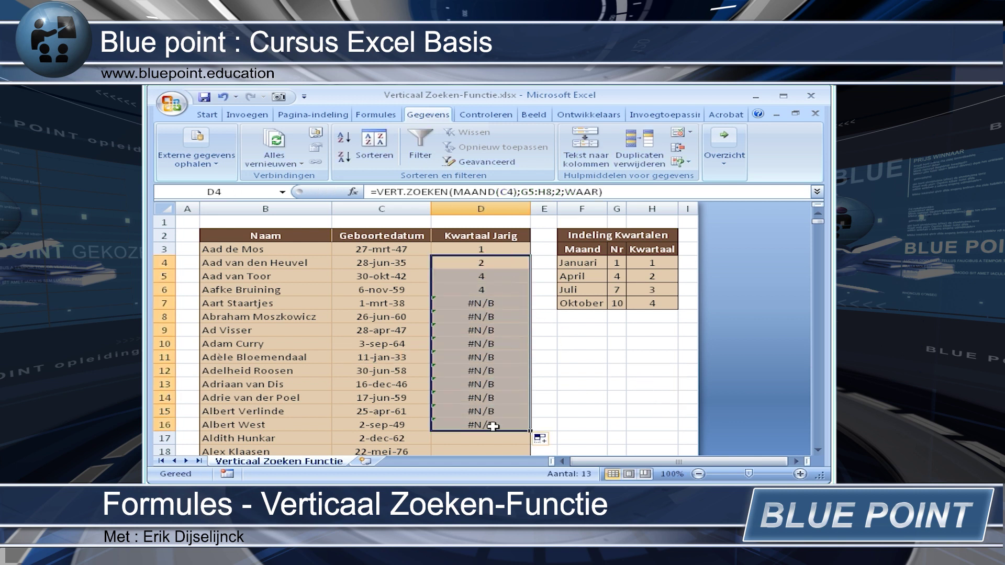
key(Delete)
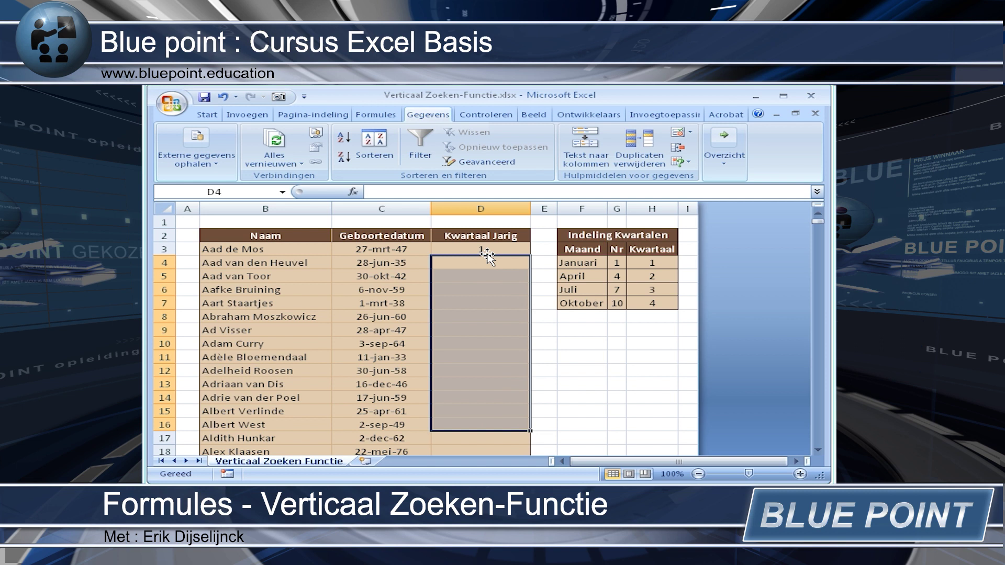
Make the table reference absolute ($G$4:$H$7) and fill D3's formula down to D14
click(480, 250)
click(537, 192)
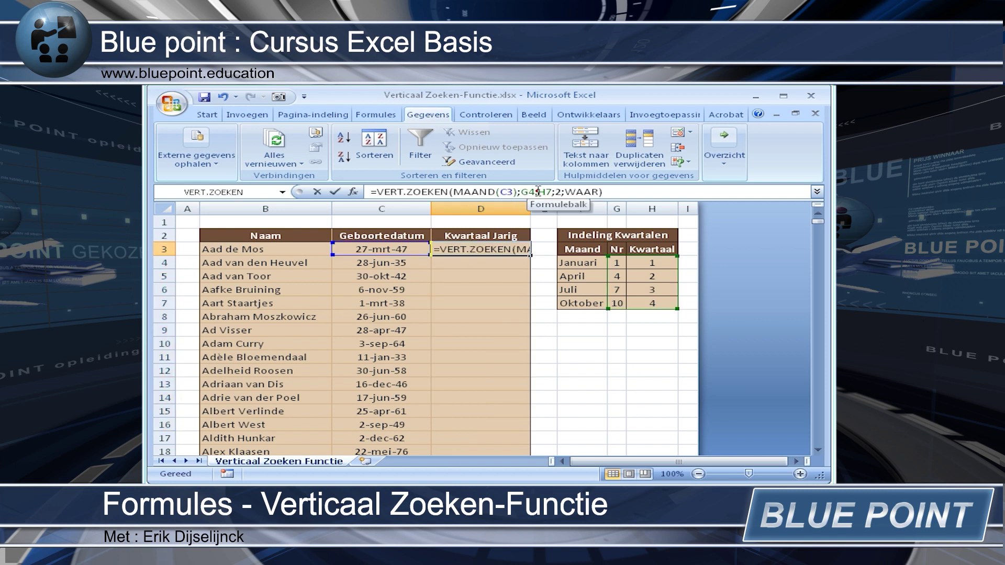
drag(521, 193, 548, 192)
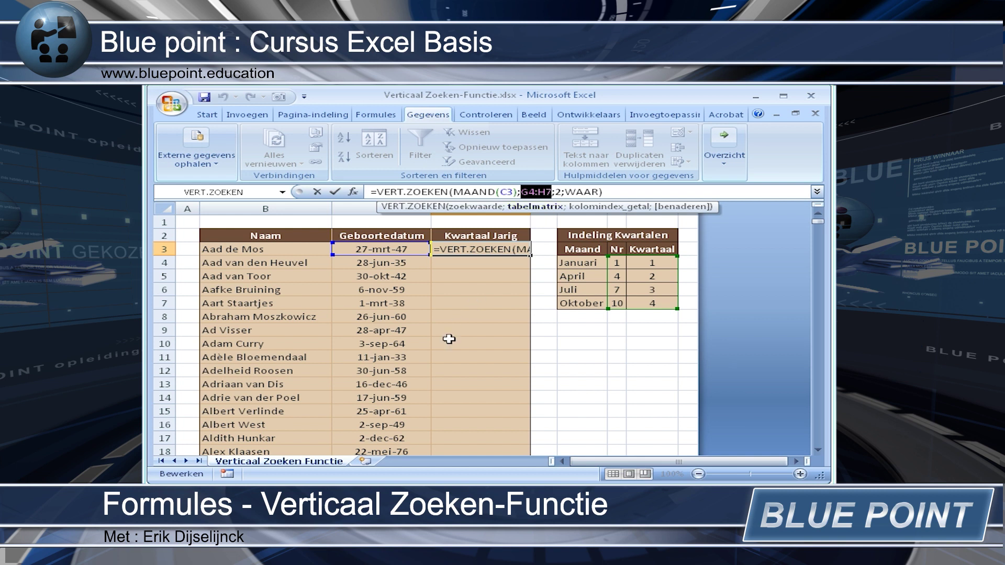
key(F4)
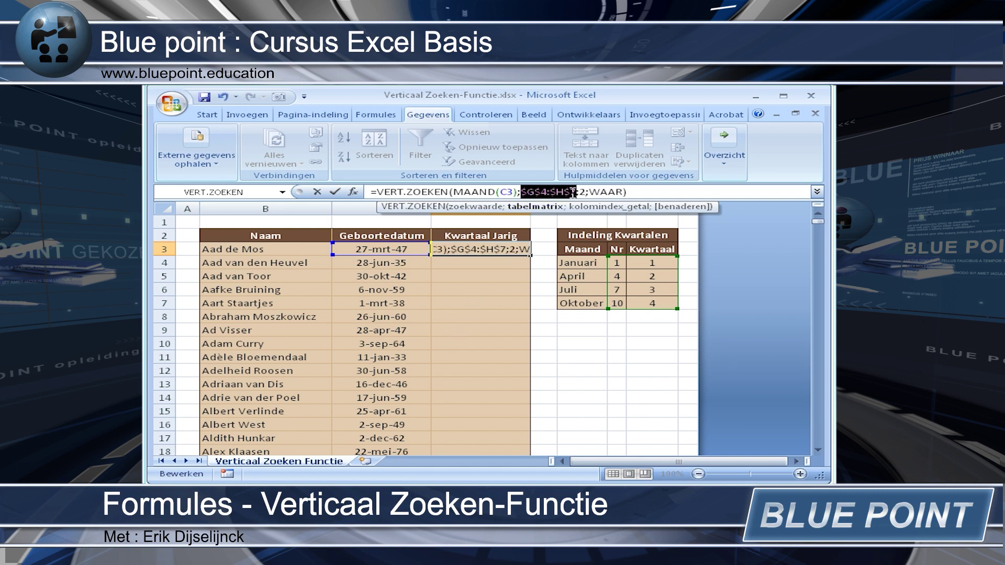
key(Return)
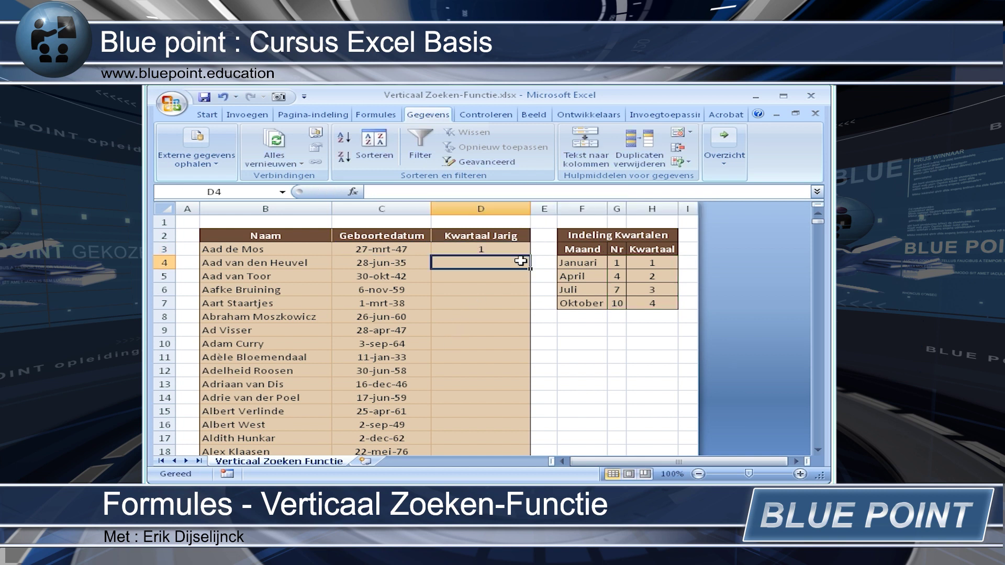
click(507, 245)
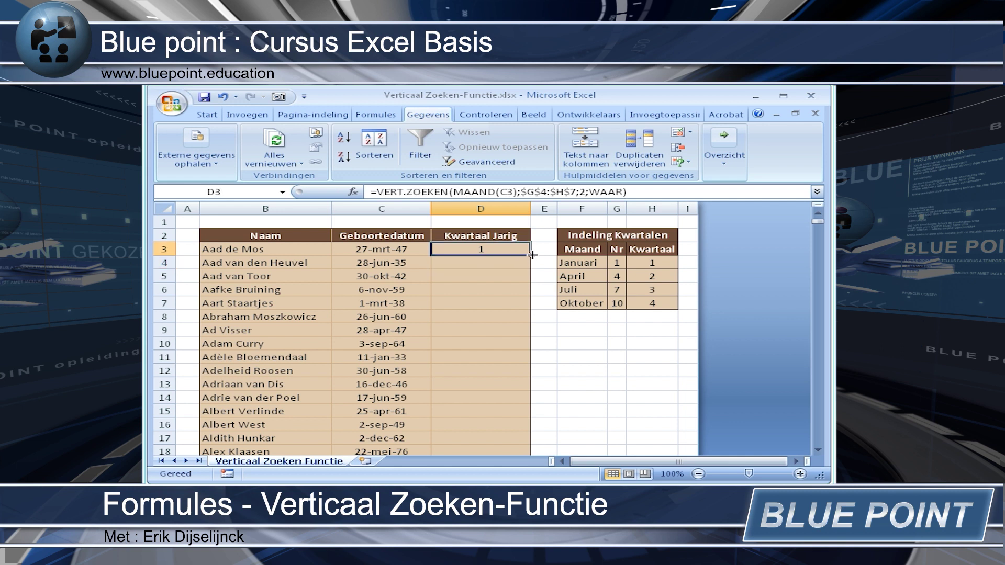
drag(532, 255, 531, 403)
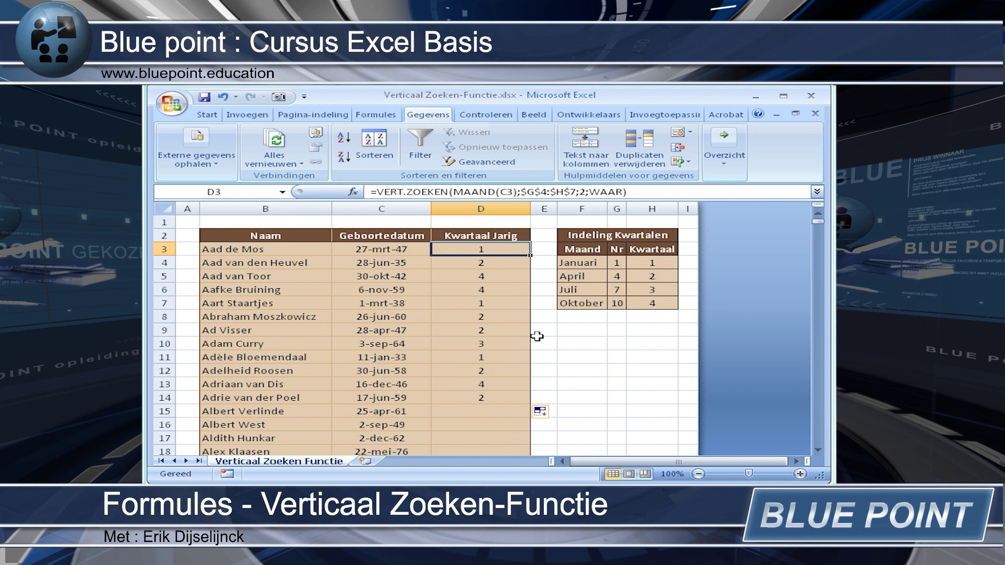
Name the range G4:H7 'Indeling_Kwartalen' via the Name Box, then reselect D3
click(607, 236)
drag(479, 191, 338, 183)
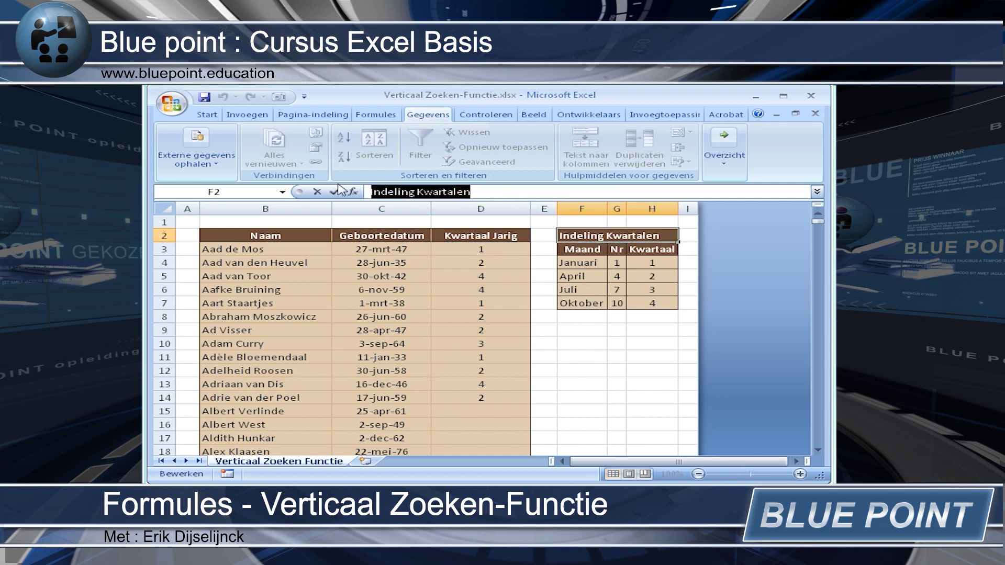
key(Escape)
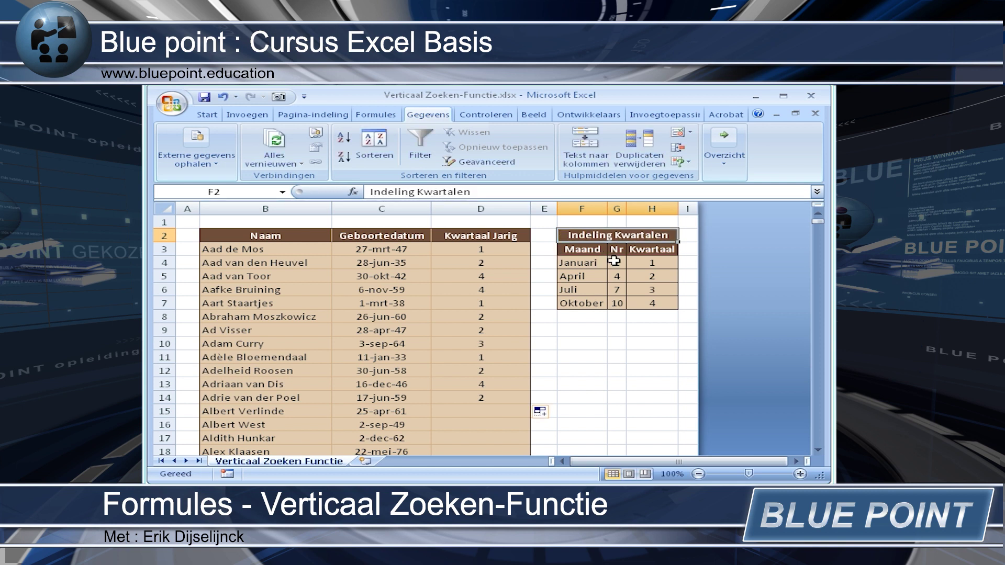
drag(616, 263, 636, 297)
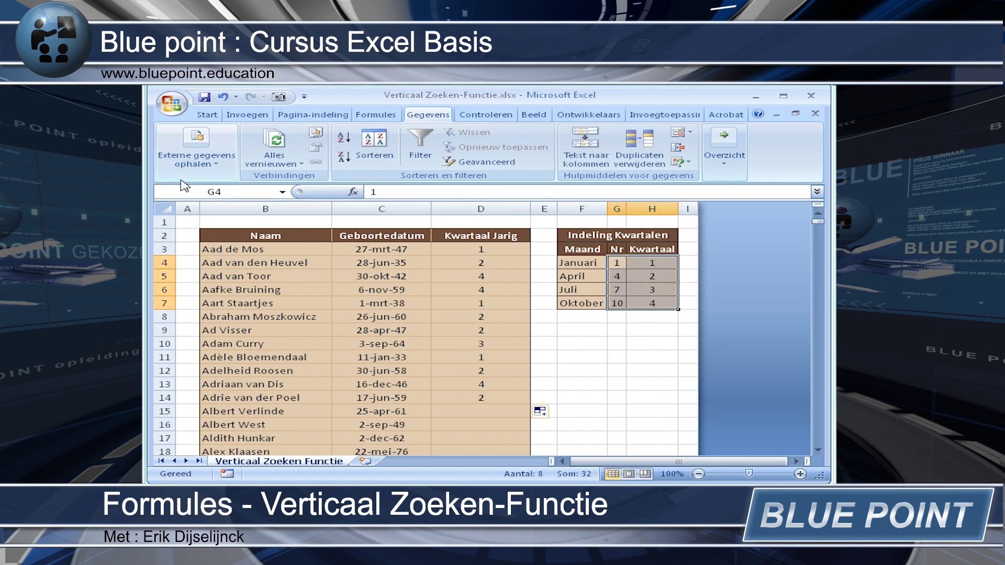
click(228, 193)
text(Indeling_Kwartalen)
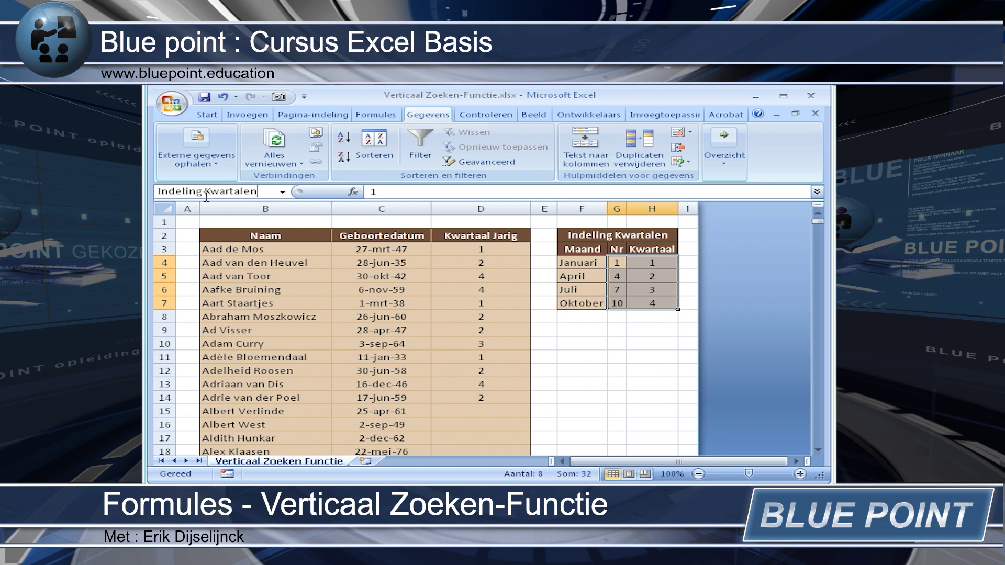
key(Return)
click(492, 250)
Replace $G$4:$H$7 in D3's formula with the named range and copy it to D14
drag(522, 191, 577, 192)
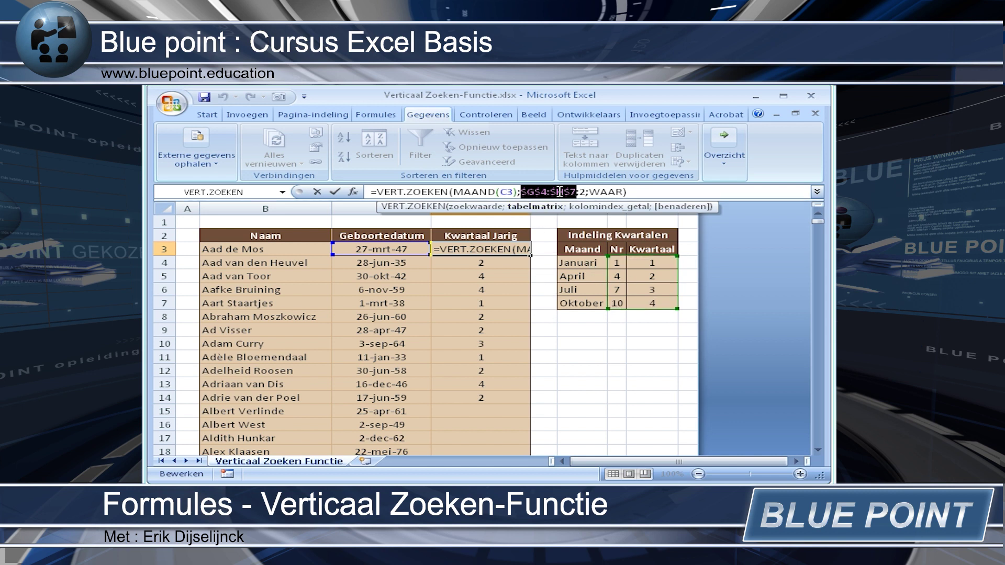
drag(616, 265, 652, 297)
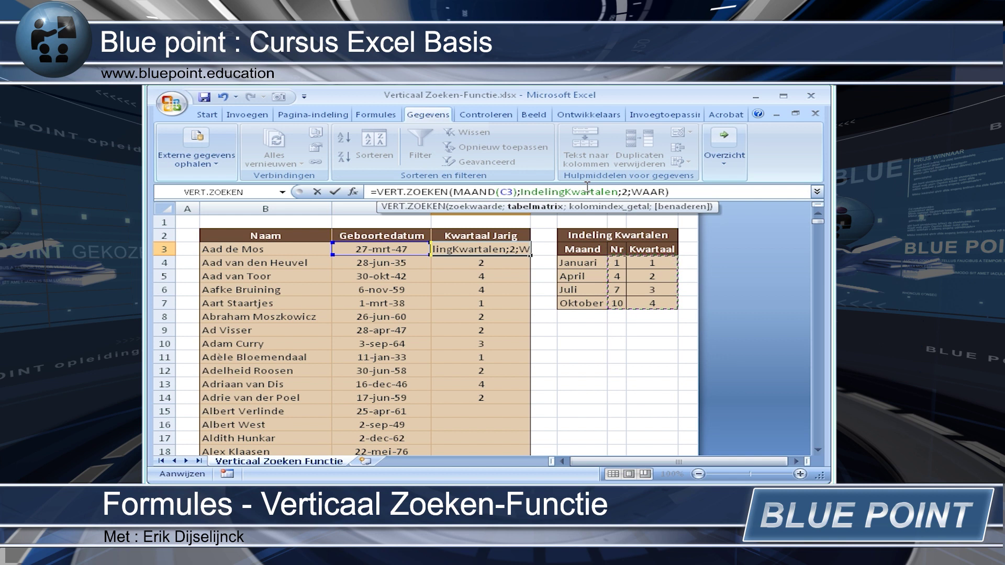
key(Return)
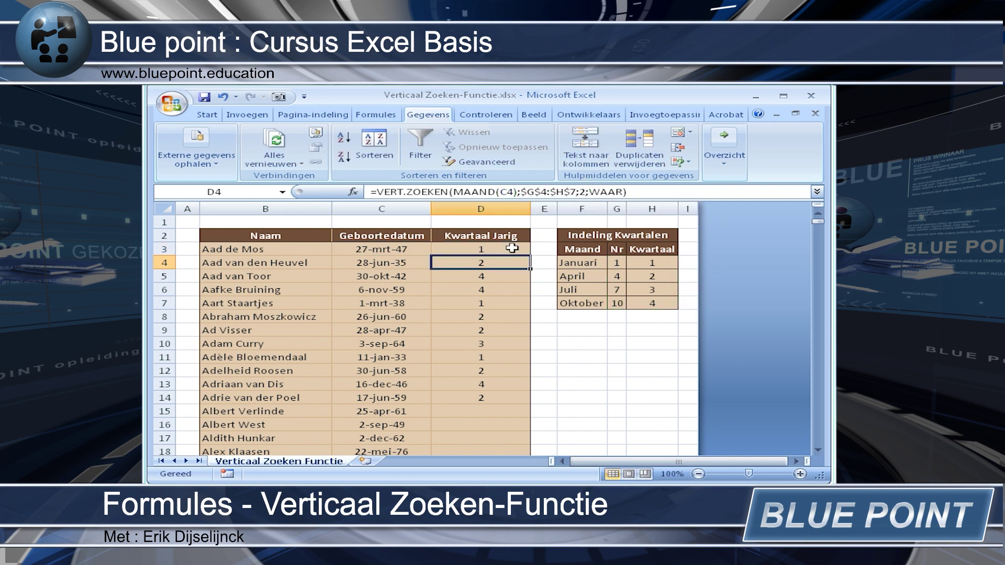
click(502, 249)
drag(532, 255, 530, 403)
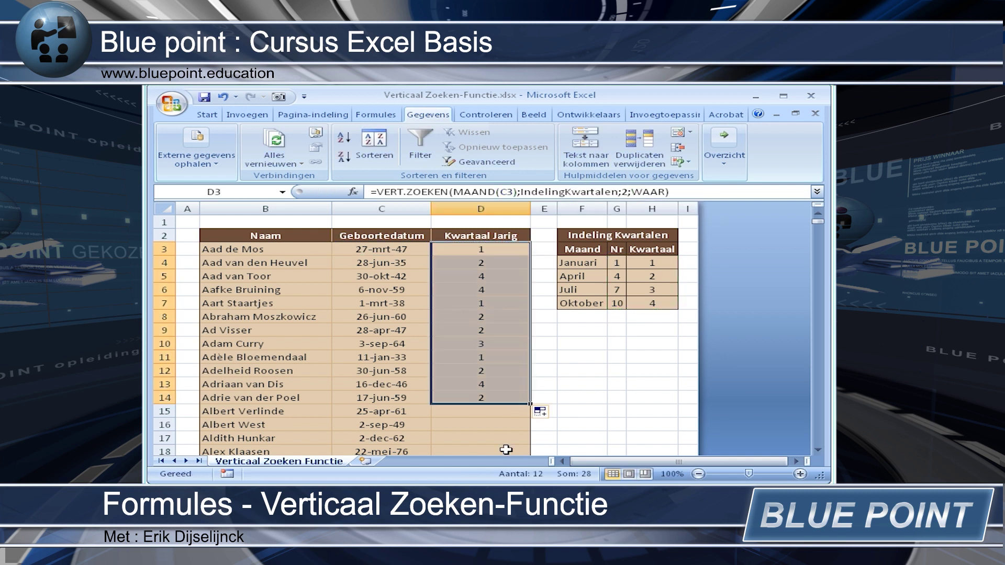
Auto-fill the quarter formula to the end of the list, then return to the Naam header
double_click(530, 404)
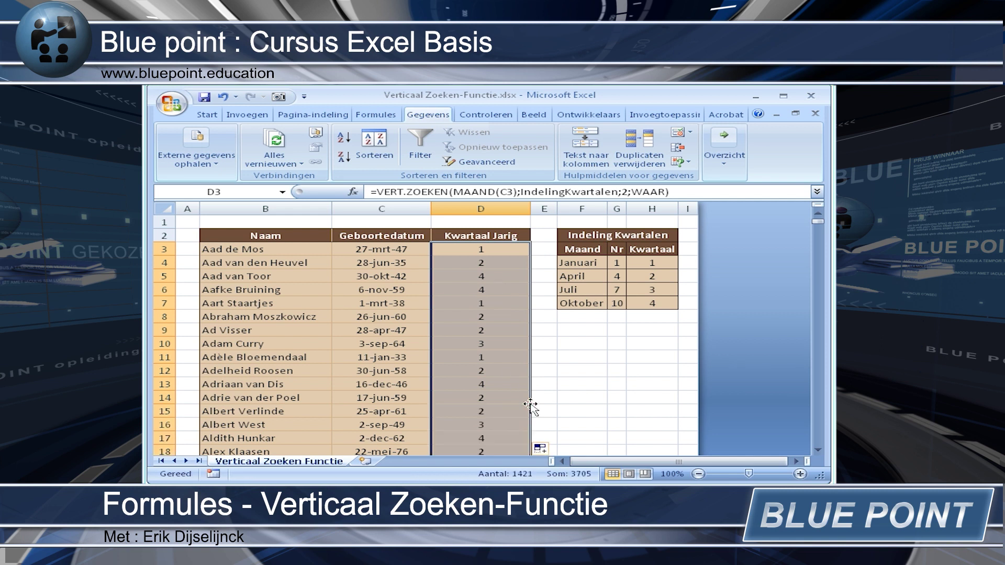
click(490, 250)
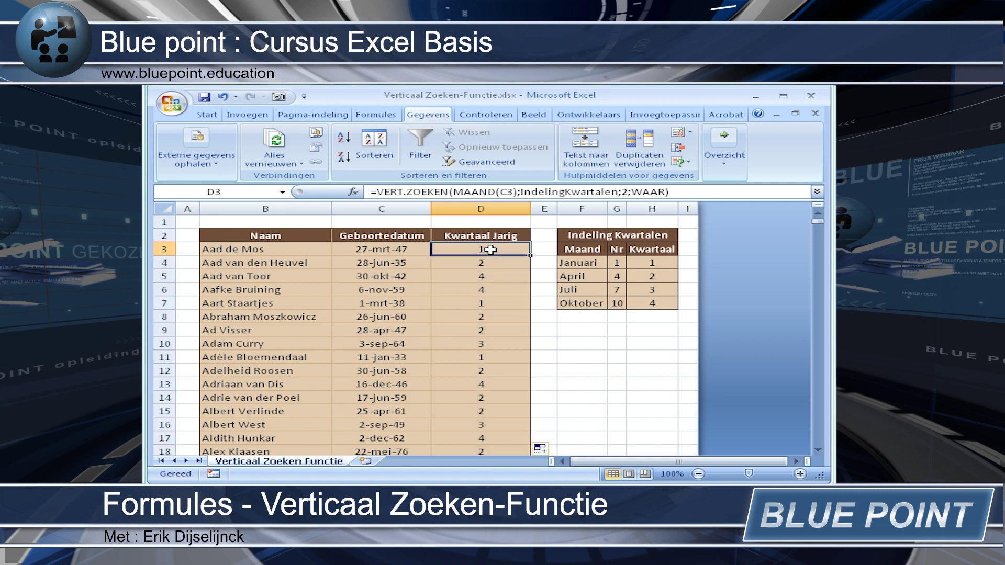
click(249, 235)
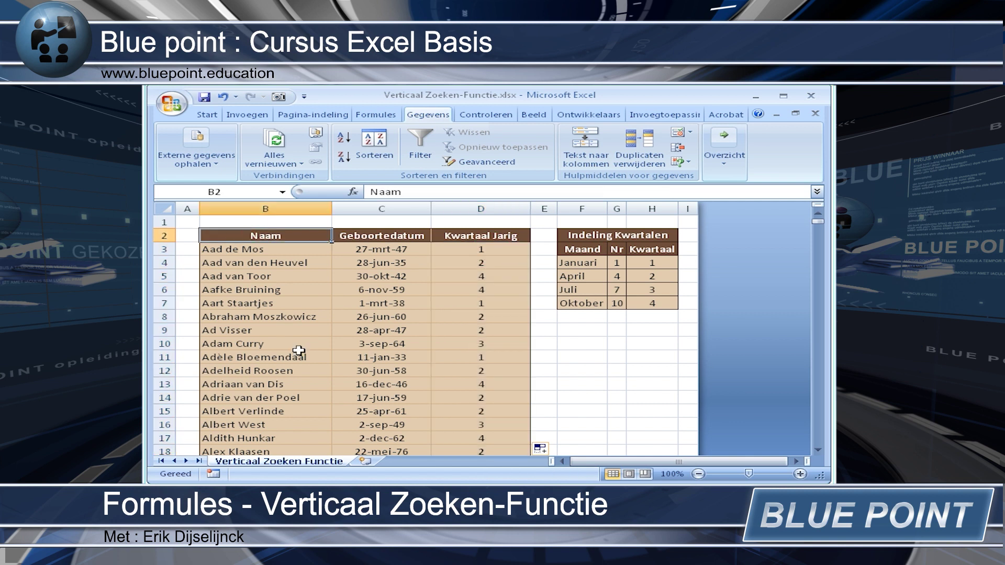